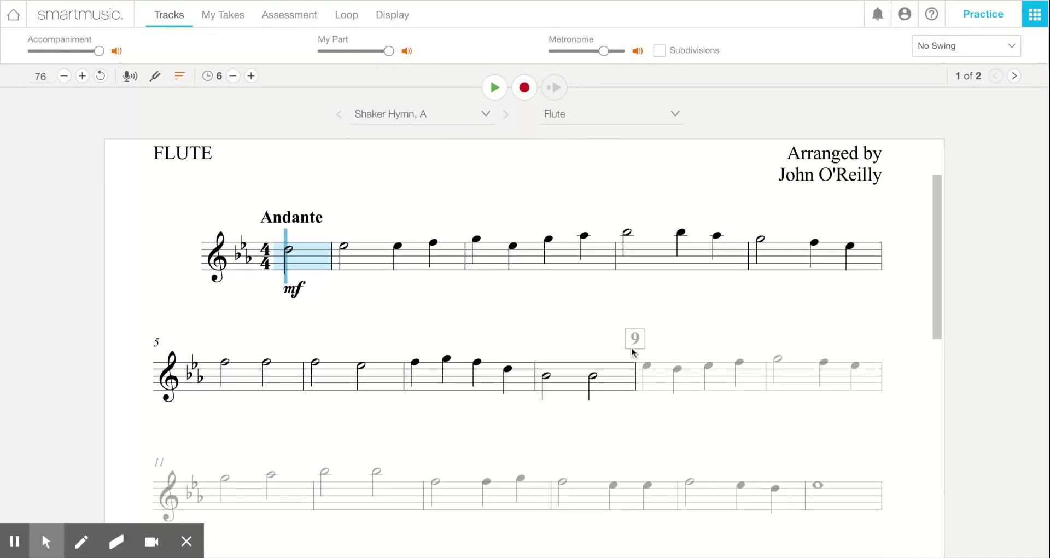
Step: Select notes in the measures on both sides of rehearsal mark 9 to compare the assigned and greyed-out passages
click(653, 375)
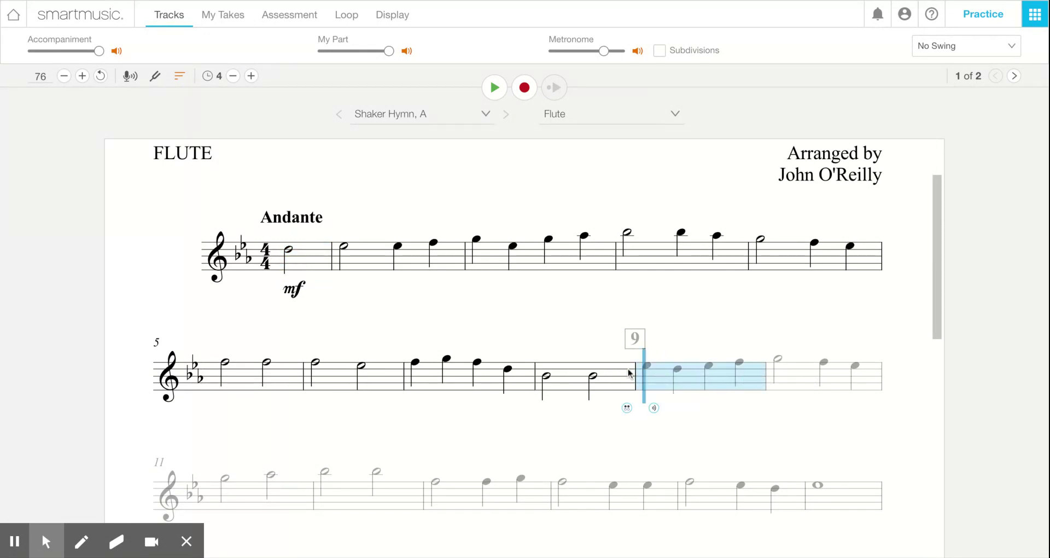
click(614, 379)
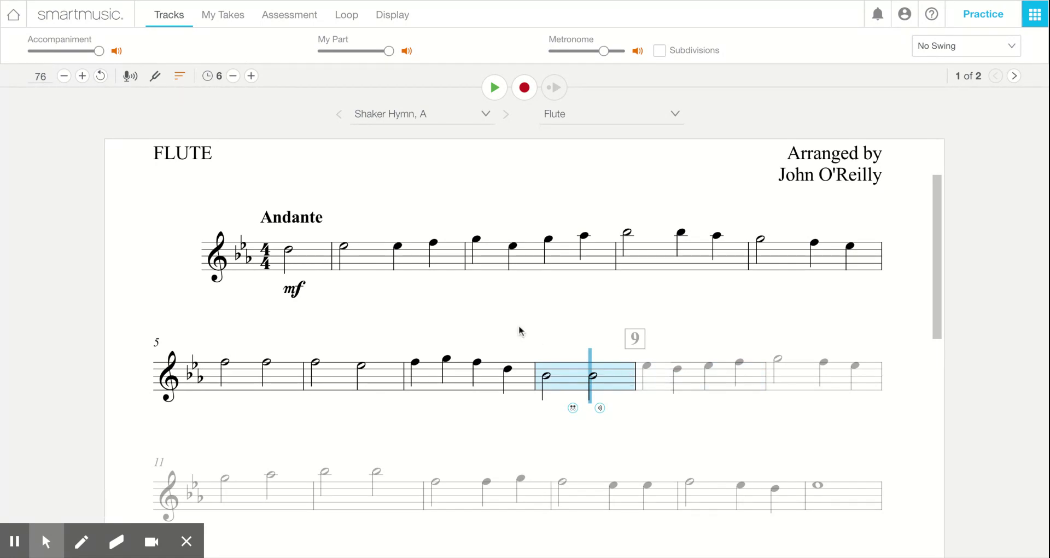
click(681, 380)
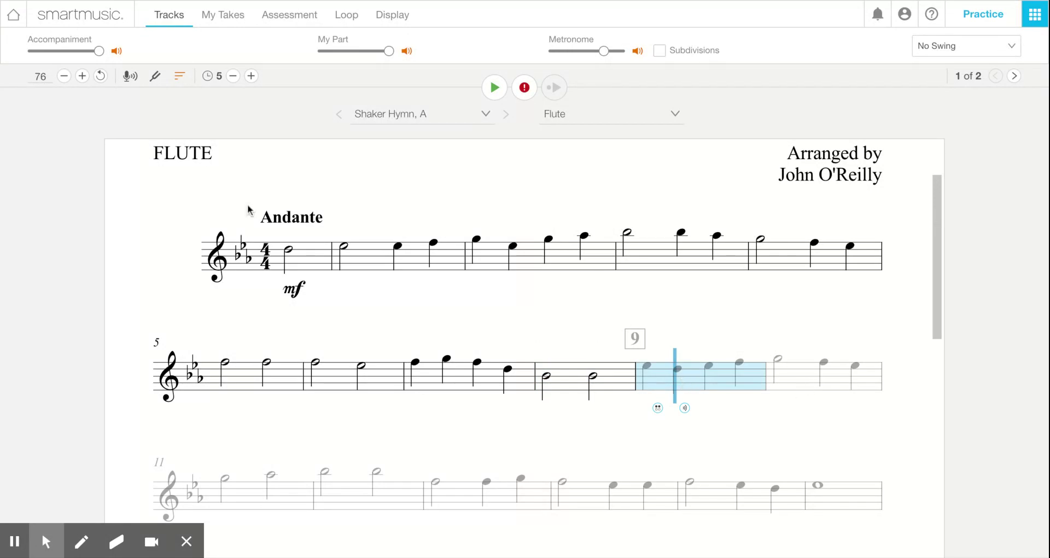
Step: Select the notes of measure 1 one after another, and view the flute fingering for its opening half note
click(347, 247)
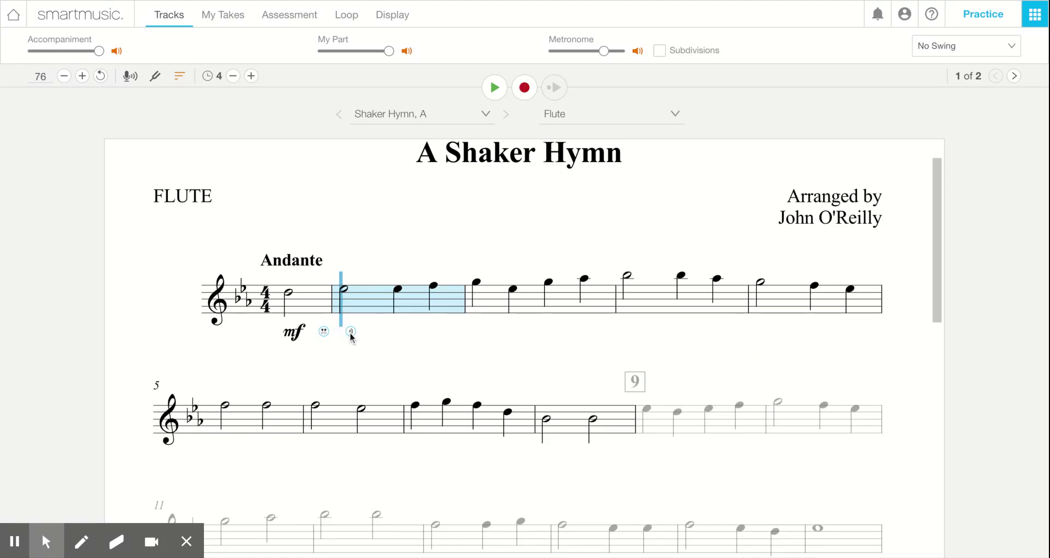
click(398, 289)
click(433, 287)
click(477, 282)
click(343, 290)
click(323, 333)
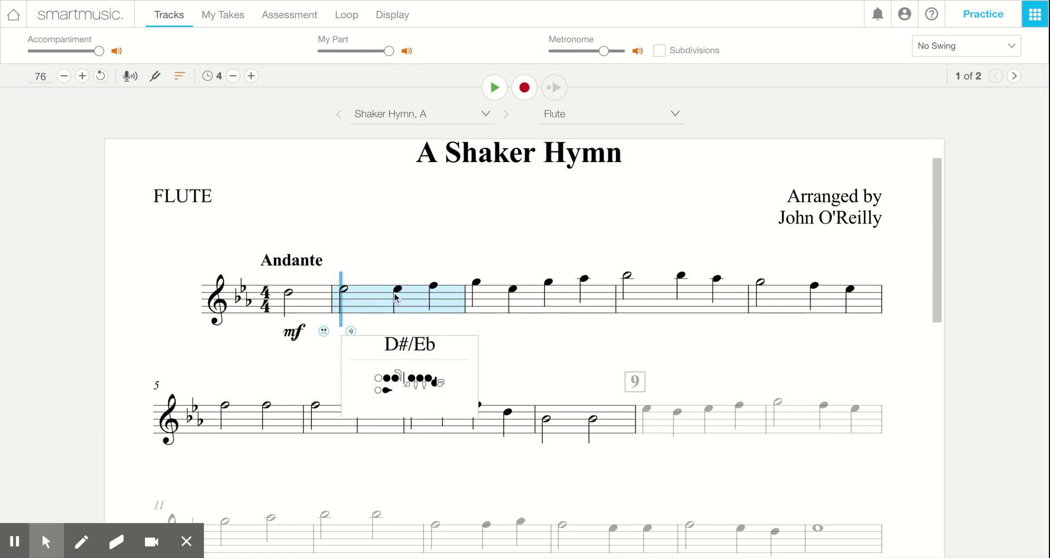
click(408, 258)
Step: View the flute fingering for the last quarter note of measure 1 and close the fingering chart
click(434, 289)
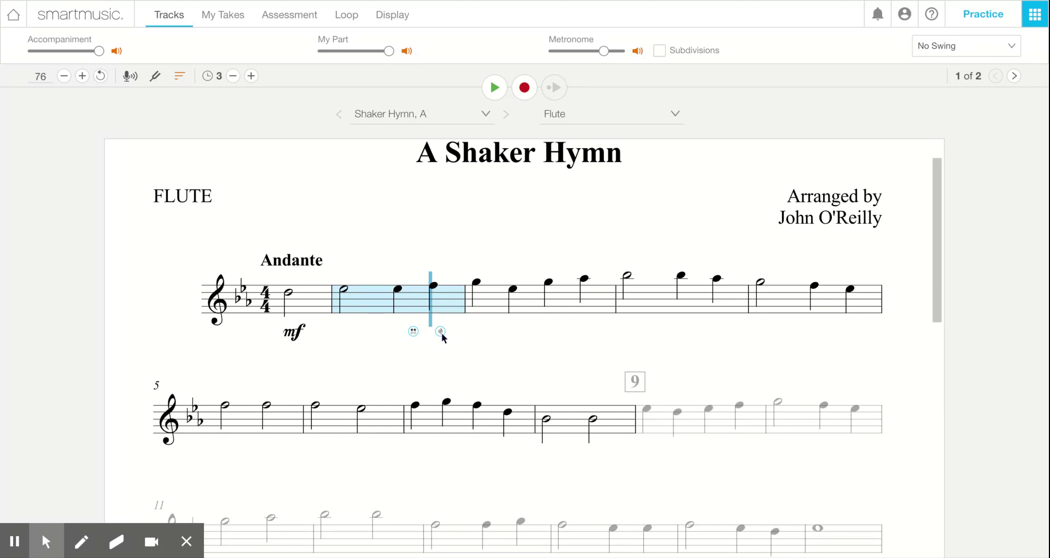
click(414, 332)
click(414, 332)
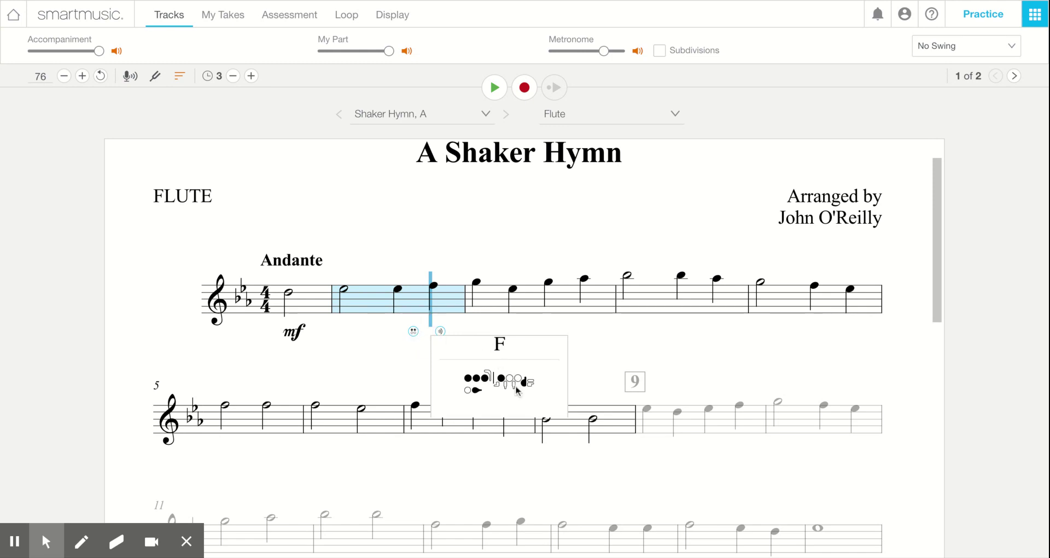
click(520, 335)
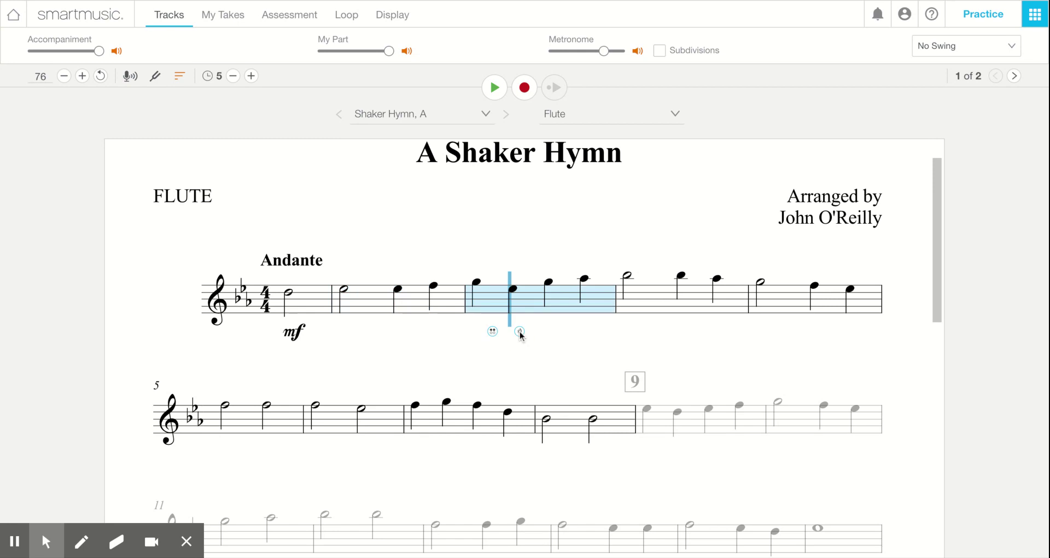
click(431, 235)
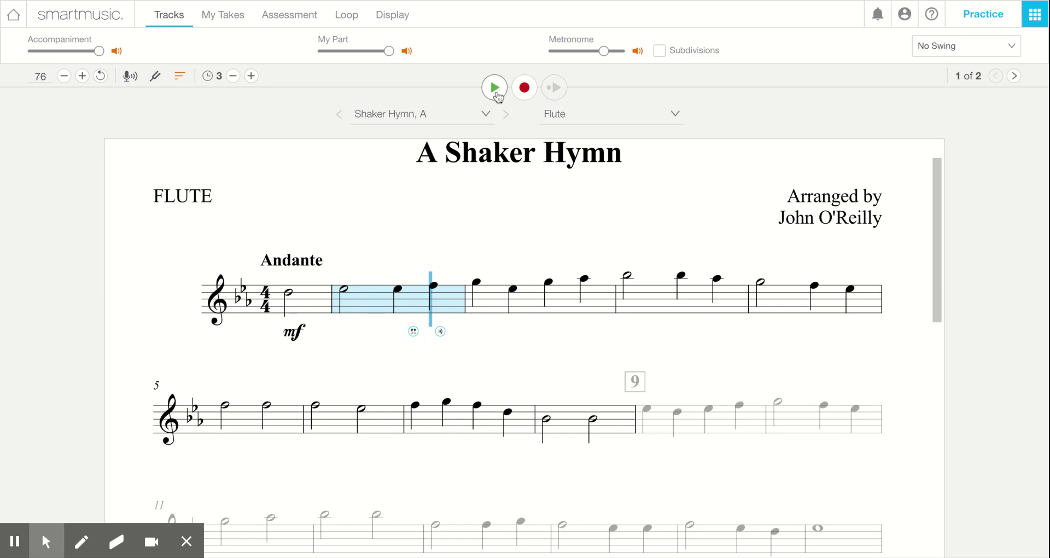
Step: Start playback from the pickup note and lower the Accompaniment volume to roughly two thirds
click(286, 303)
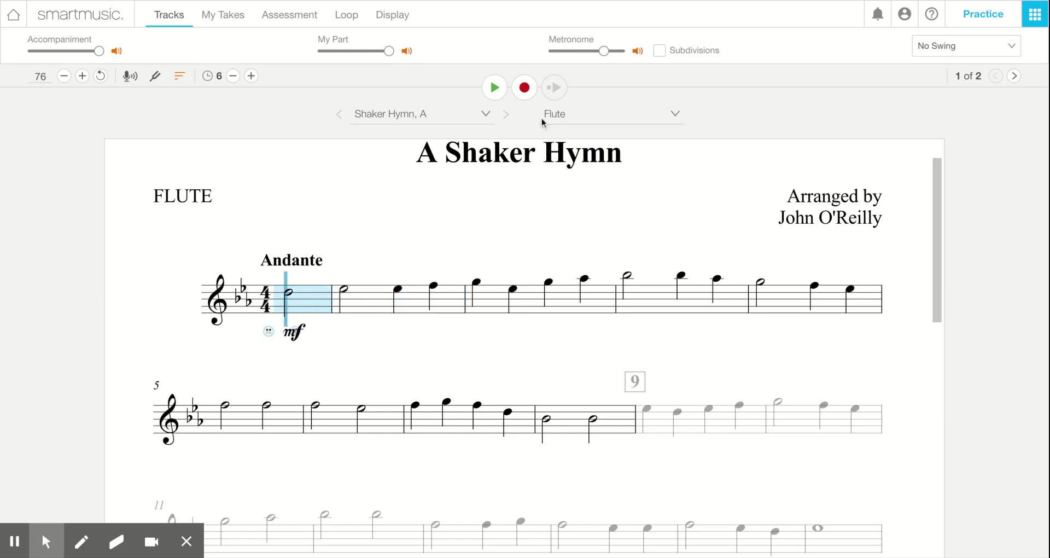
click(496, 91)
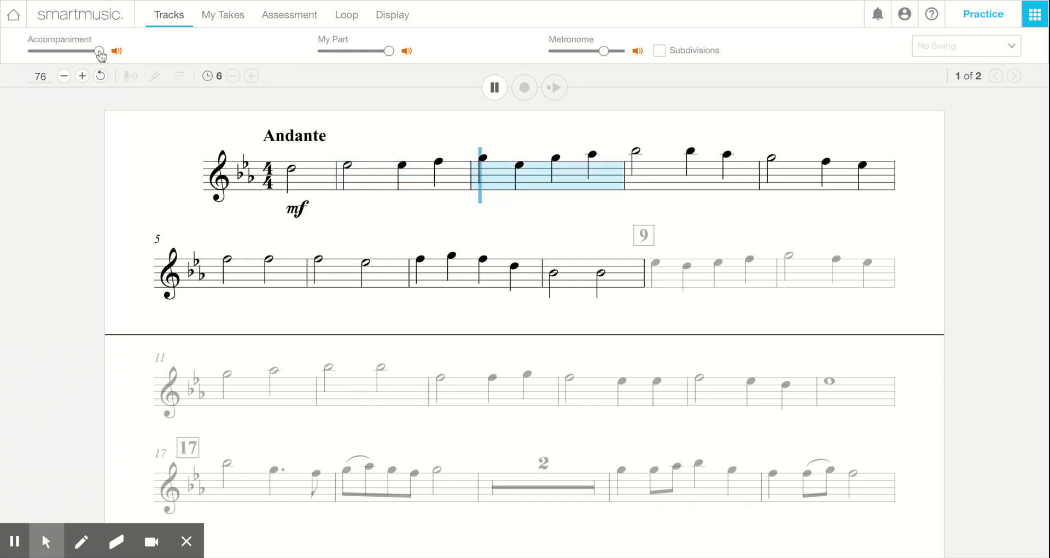
drag(99, 51, 77, 51)
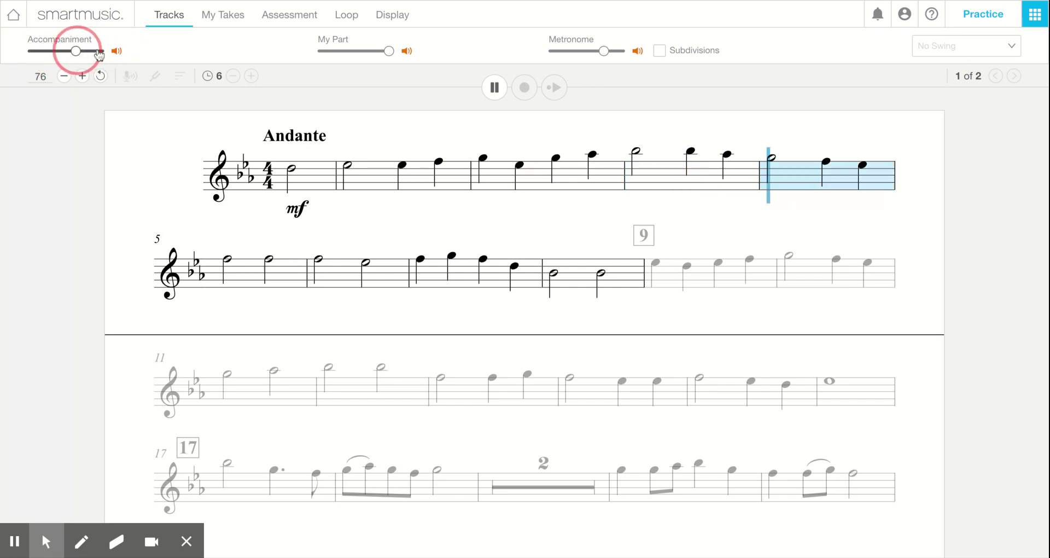
Step: Turn the My Part volume down and back up, mute My Part, and stop playback
drag(390, 50, 322, 51)
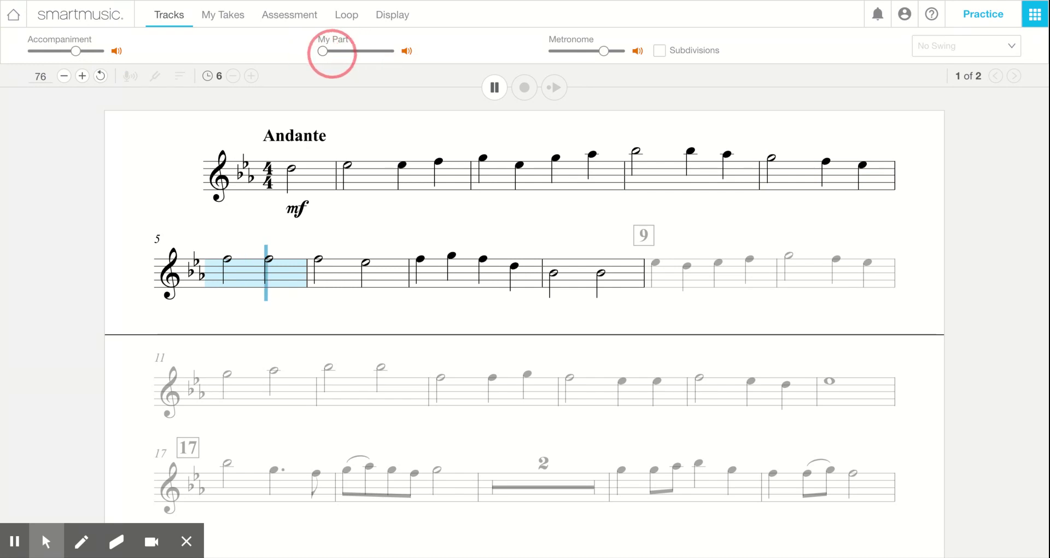
drag(323, 52, 390, 51)
click(408, 53)
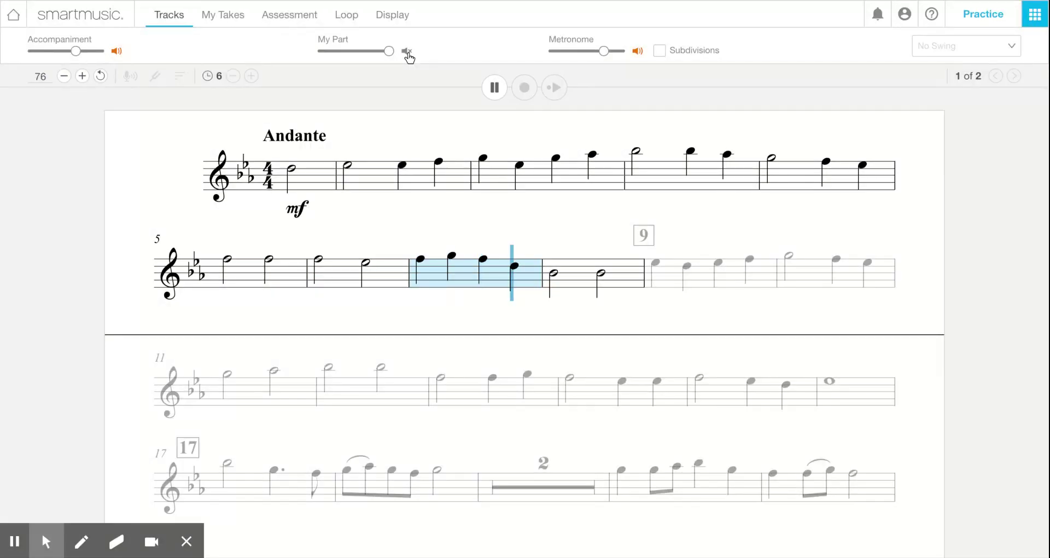
click(492, 97)
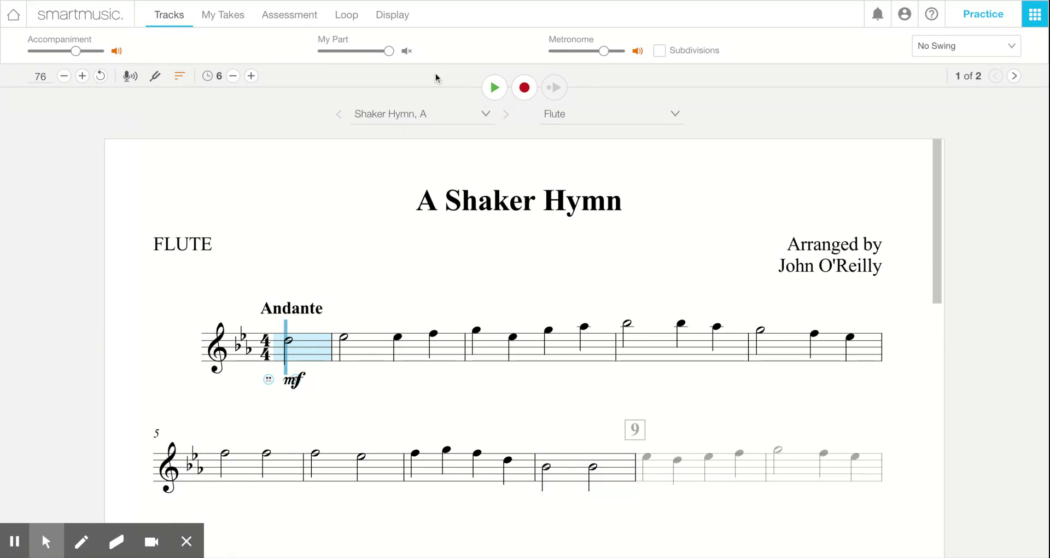
Step: Raise the Accompaniment volume slightly, and mute and unmute the Metronome track
click(407, 52)
click(116, 51)
drag(76, 51, 91, 51)
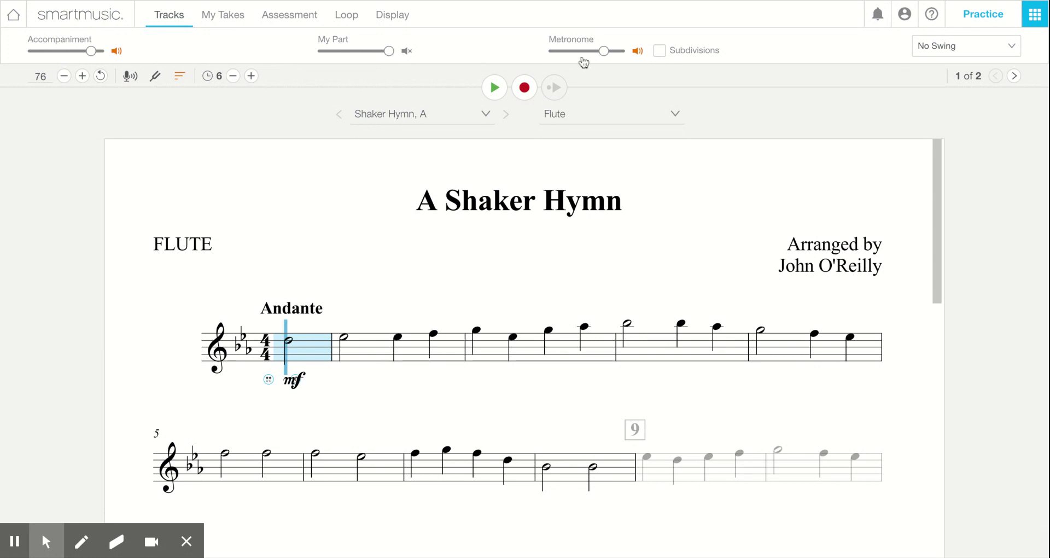
click(638, 52)
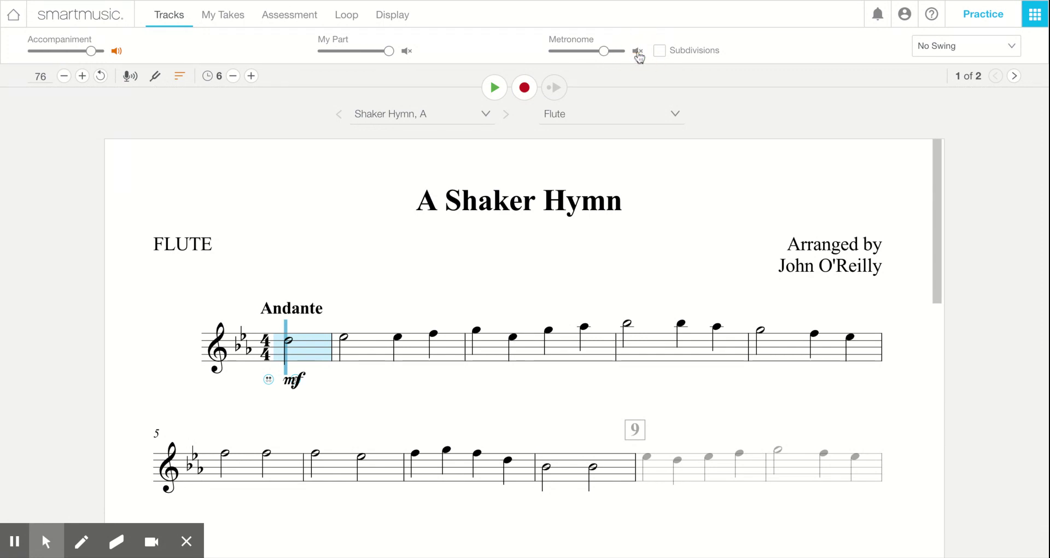
click(637, 52)
Step: Lower the tempo to 64
click(64, 76)
click(64, 76)
click(64, 76)
click(64, 76)
click(64, 76)
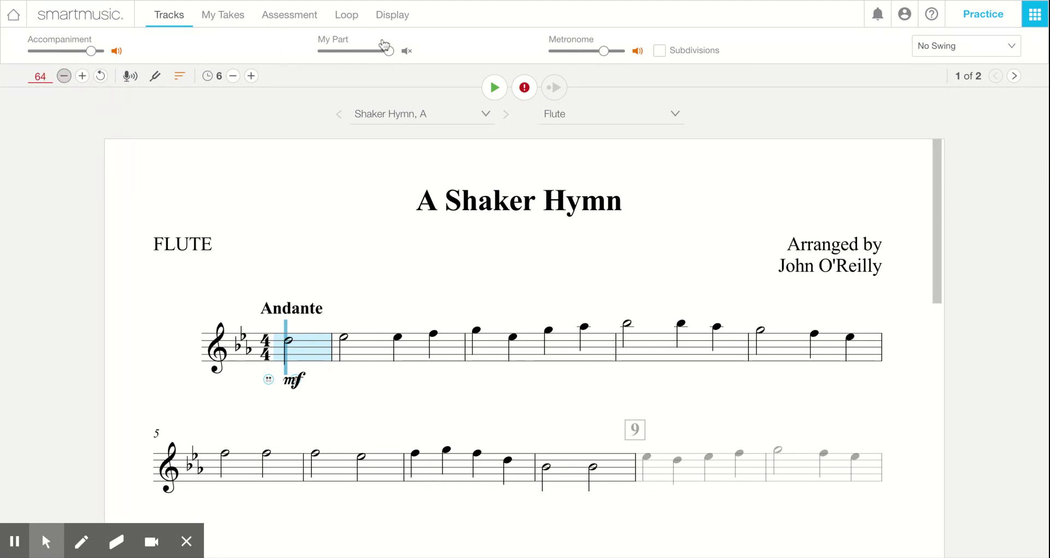
Step: Play the piece, unmuting My Part and lowering the Accompaniment volume to about half during playback, and stop it in measure 5
click(497, 94)
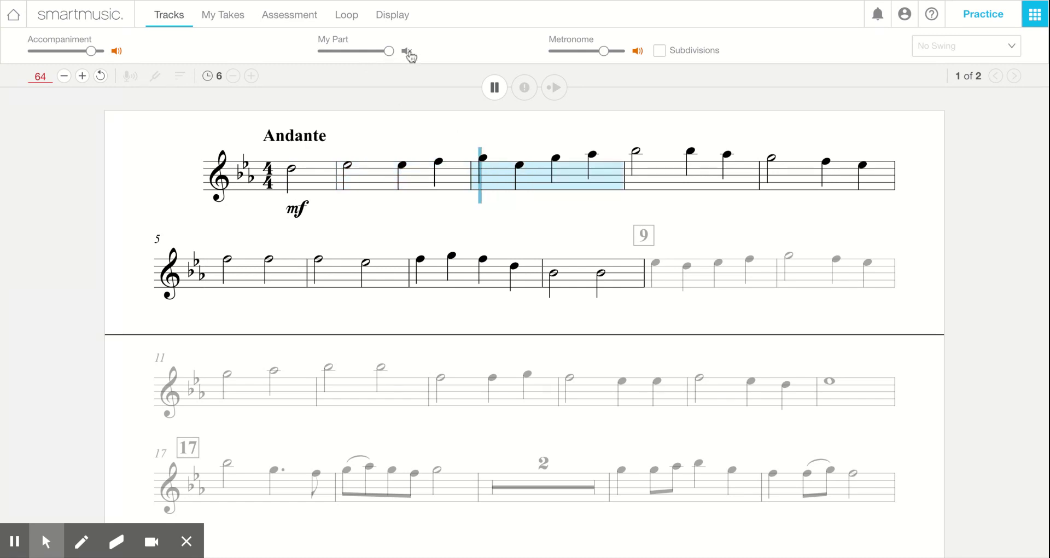
click(407, 53)
drag(92, 51, 82, 52)
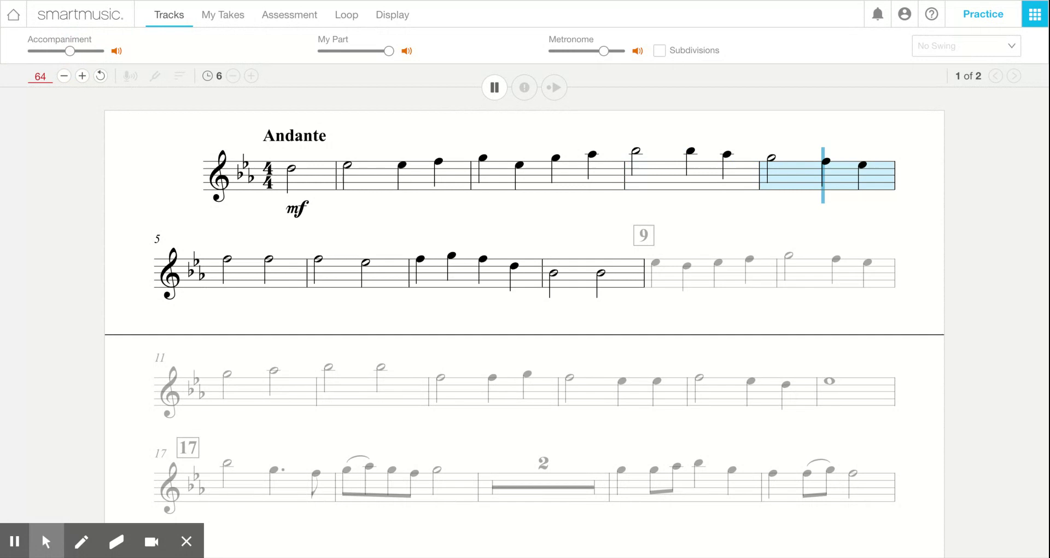
click(494, 87)
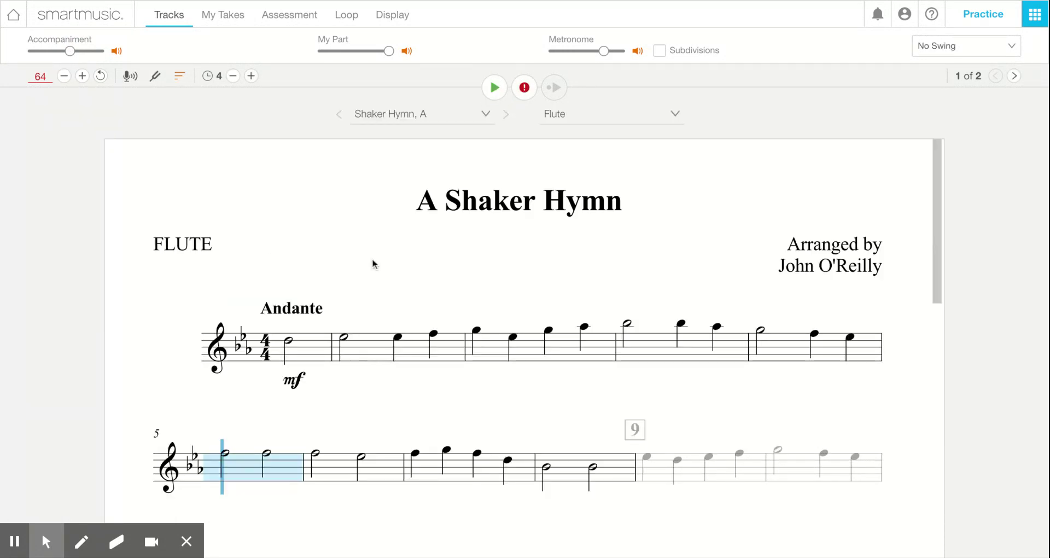
Step: Reset the tempo to its default, and open the flute tuner to view it before closing it
click(101, 77)
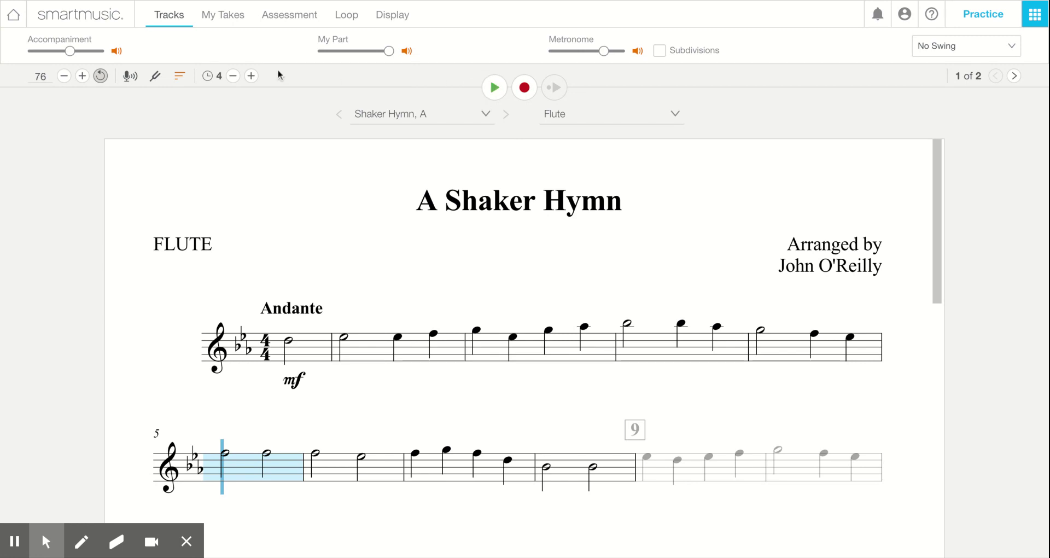
click(155, 76)
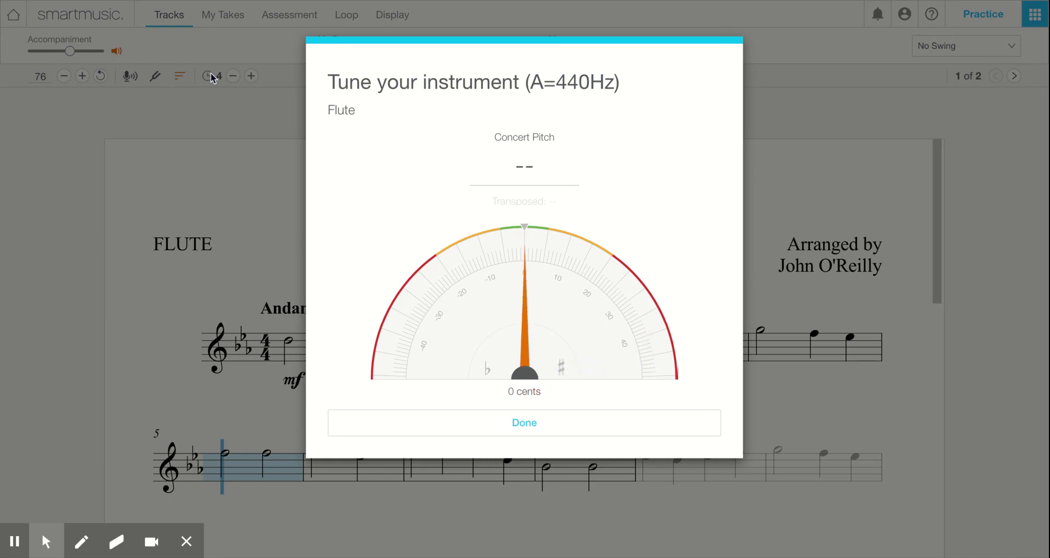
click(636, 300)
click(512, 429)
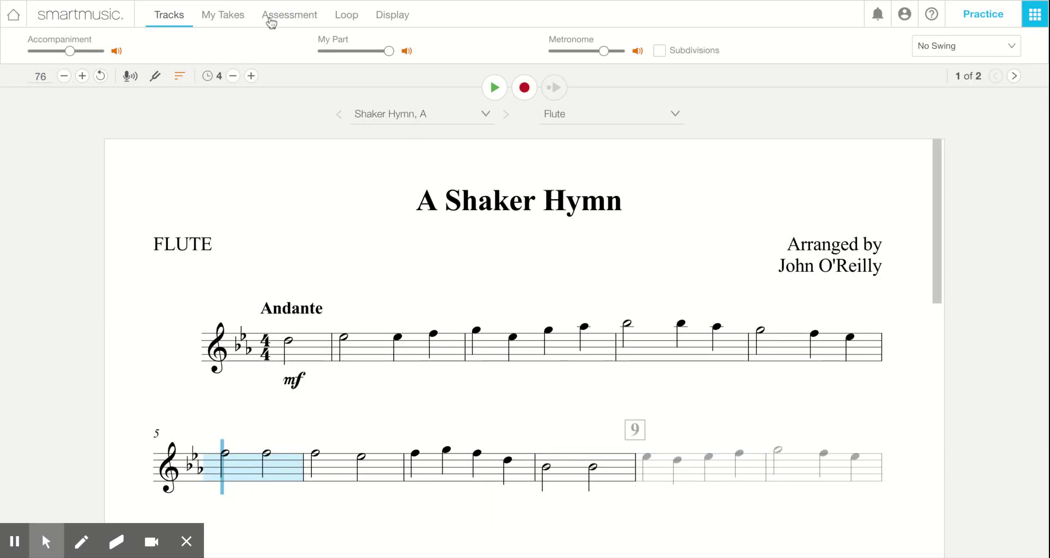
Step: Set a practice loop on measure 1 and extend its end marker to include measure 2
click(356, 16)
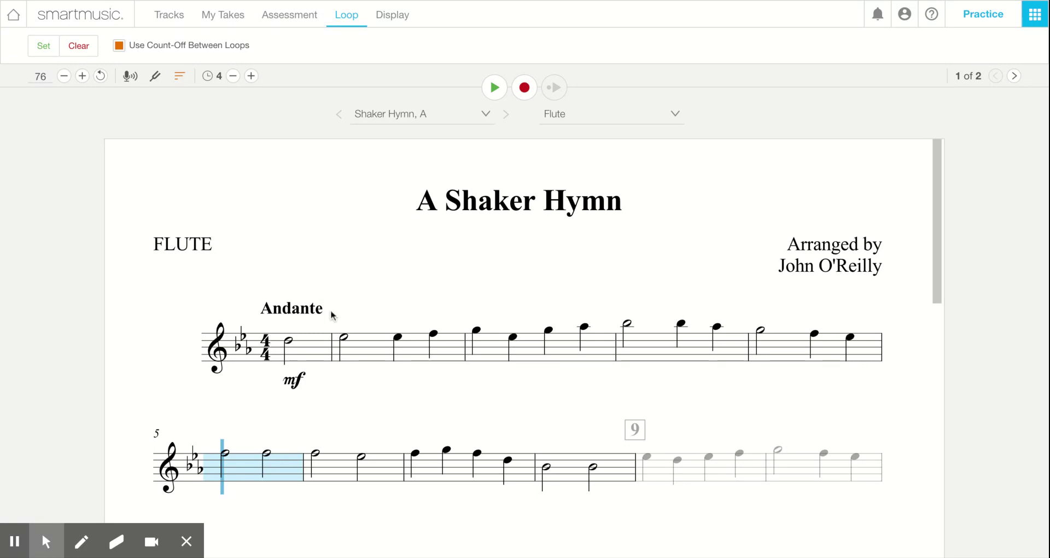
click(369, 347)
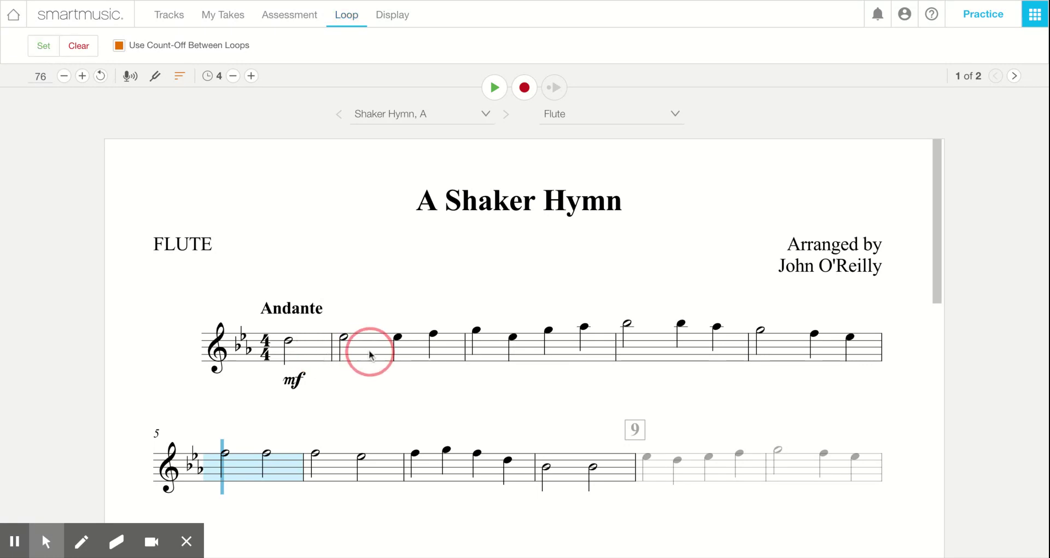
click(45, 48)
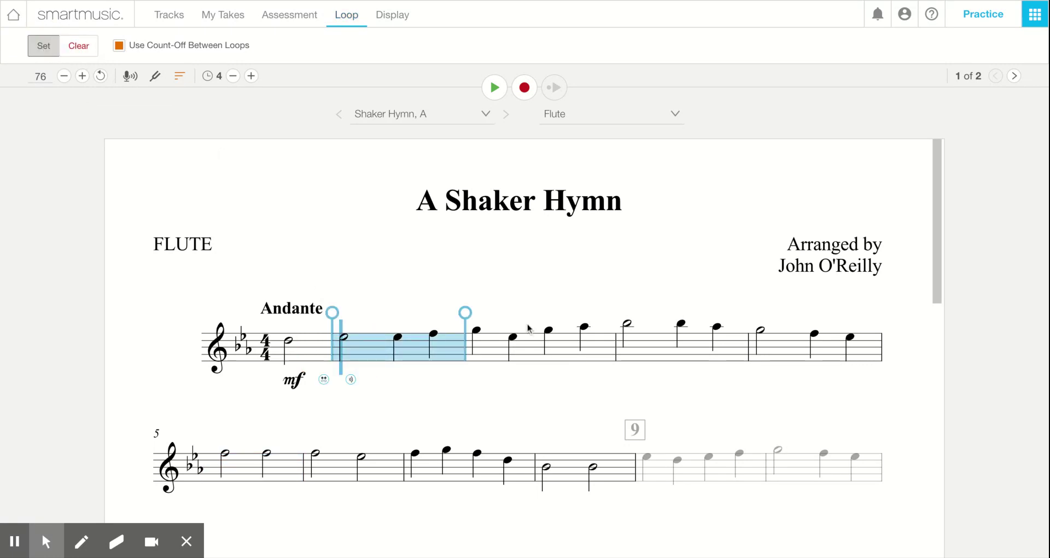
click(350, 19)
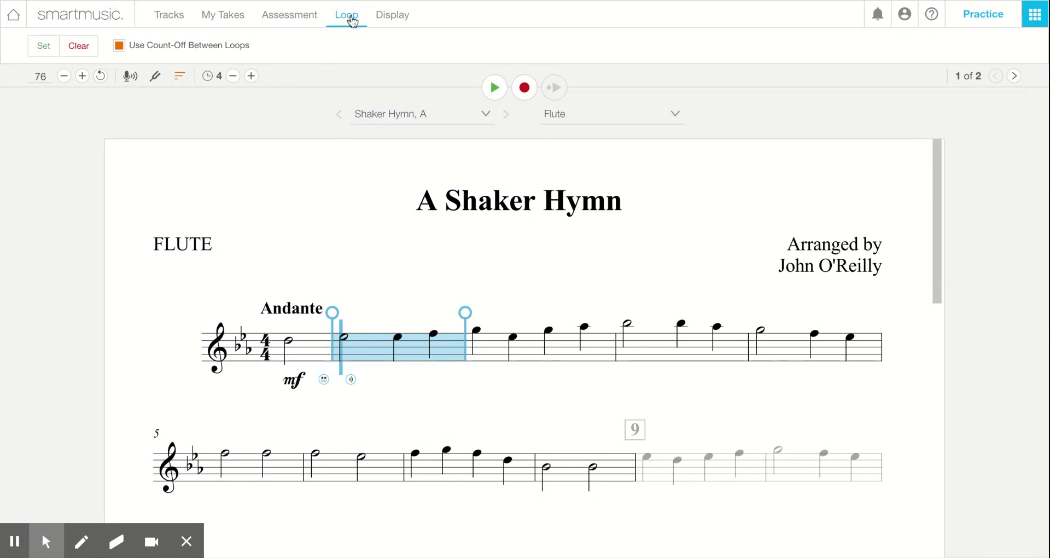
click(45, 48)
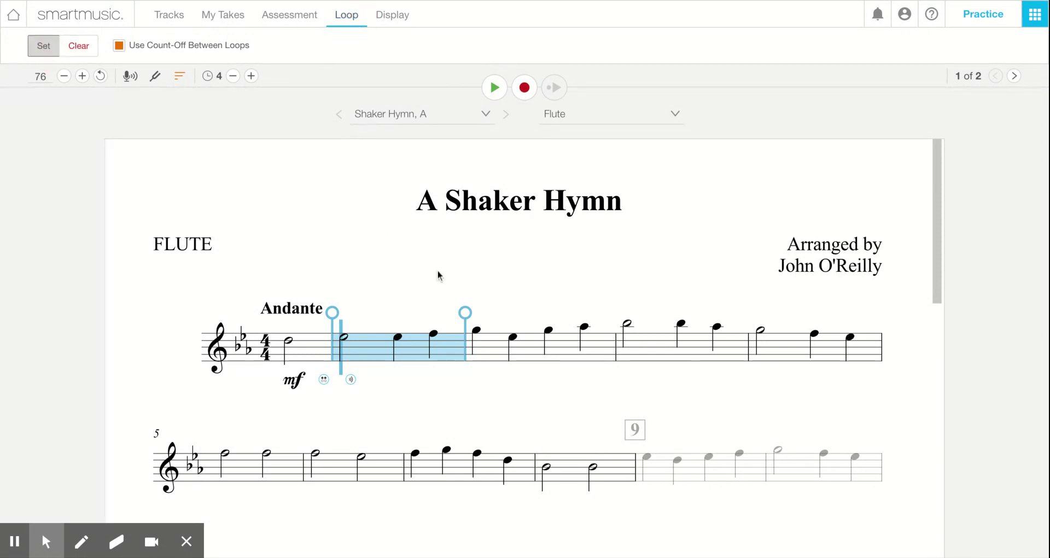
click(334, 319)
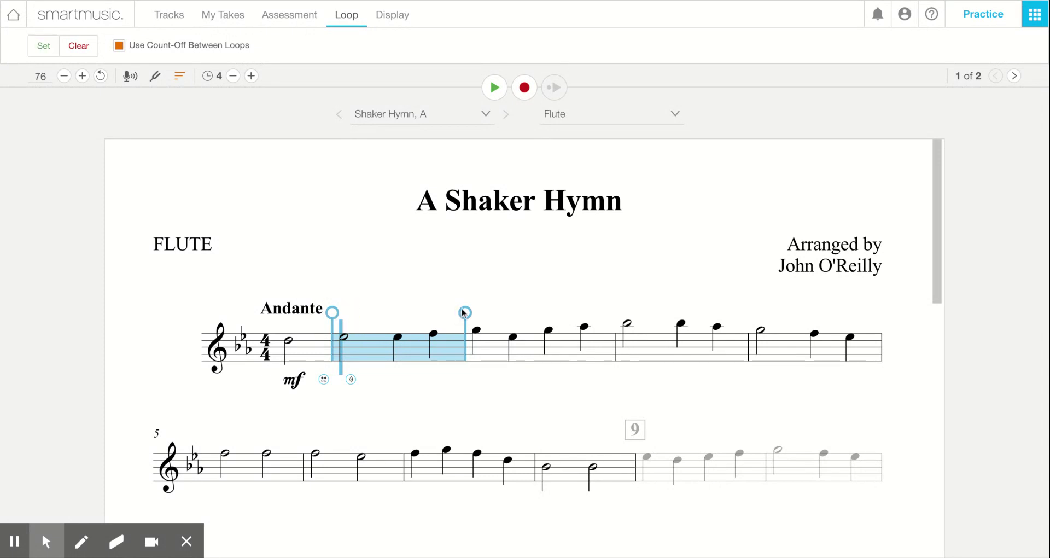
drag(465, 313, 616, 324)
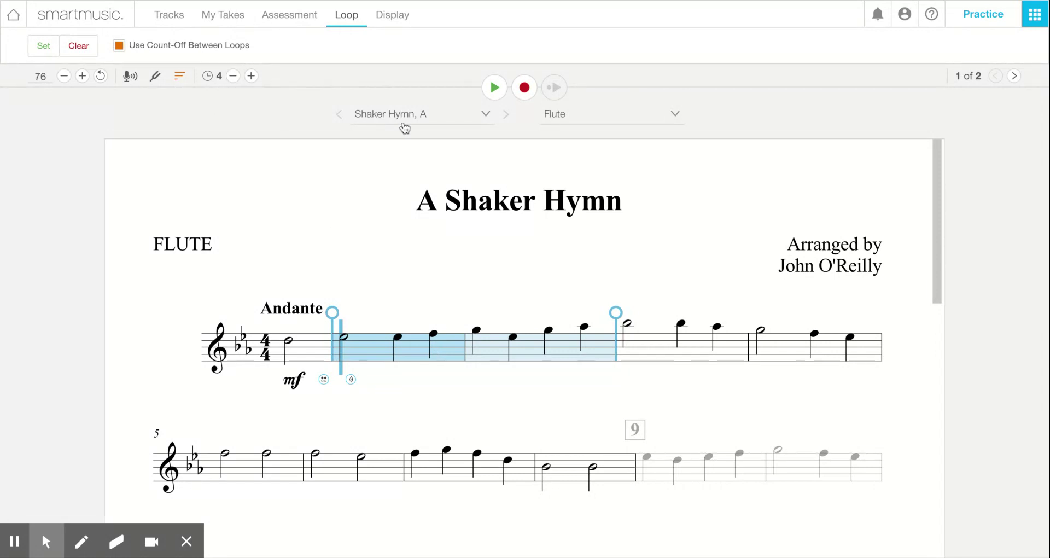
Step: Play the loop over measures 1 and 2, and clear the loop once playback is stopped
click(494, 88)
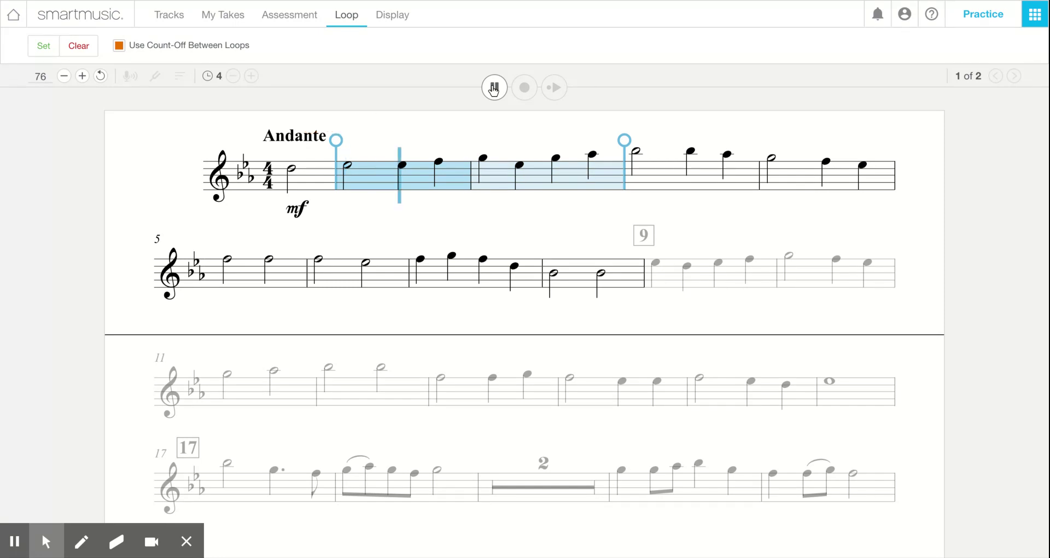
click(494, 89)
click(355, 15)
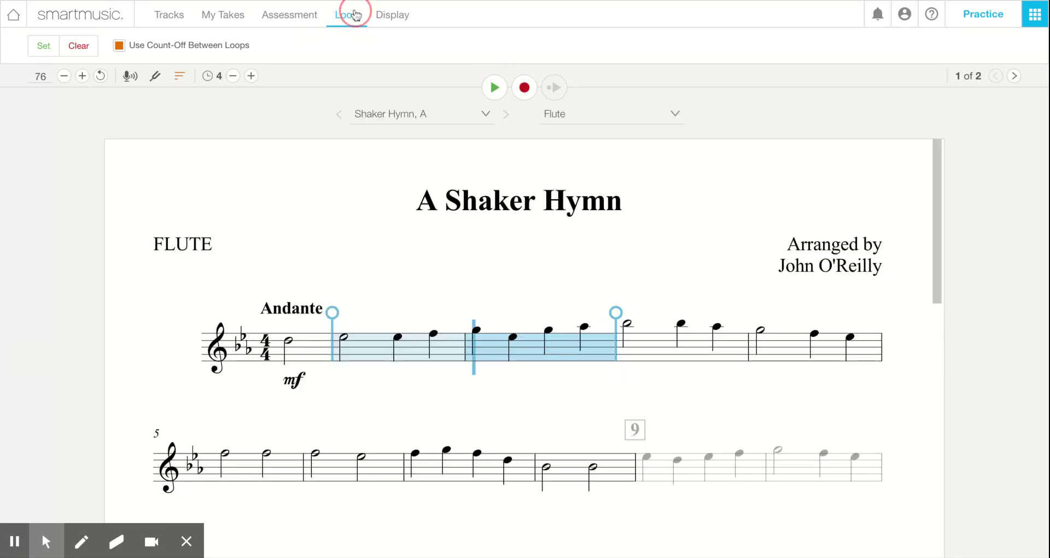
click(86, 49)
click(96, 47)
click(77, 50)
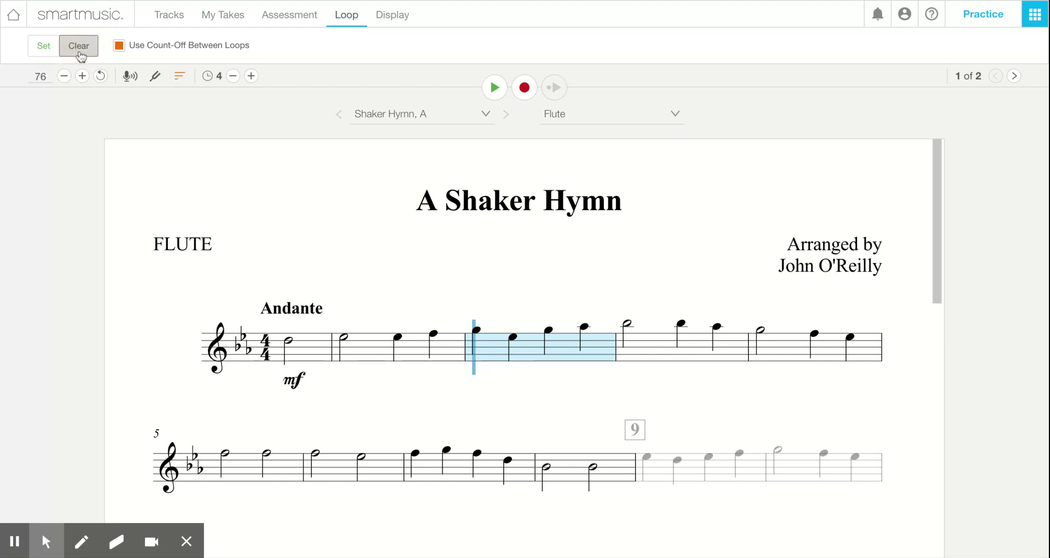